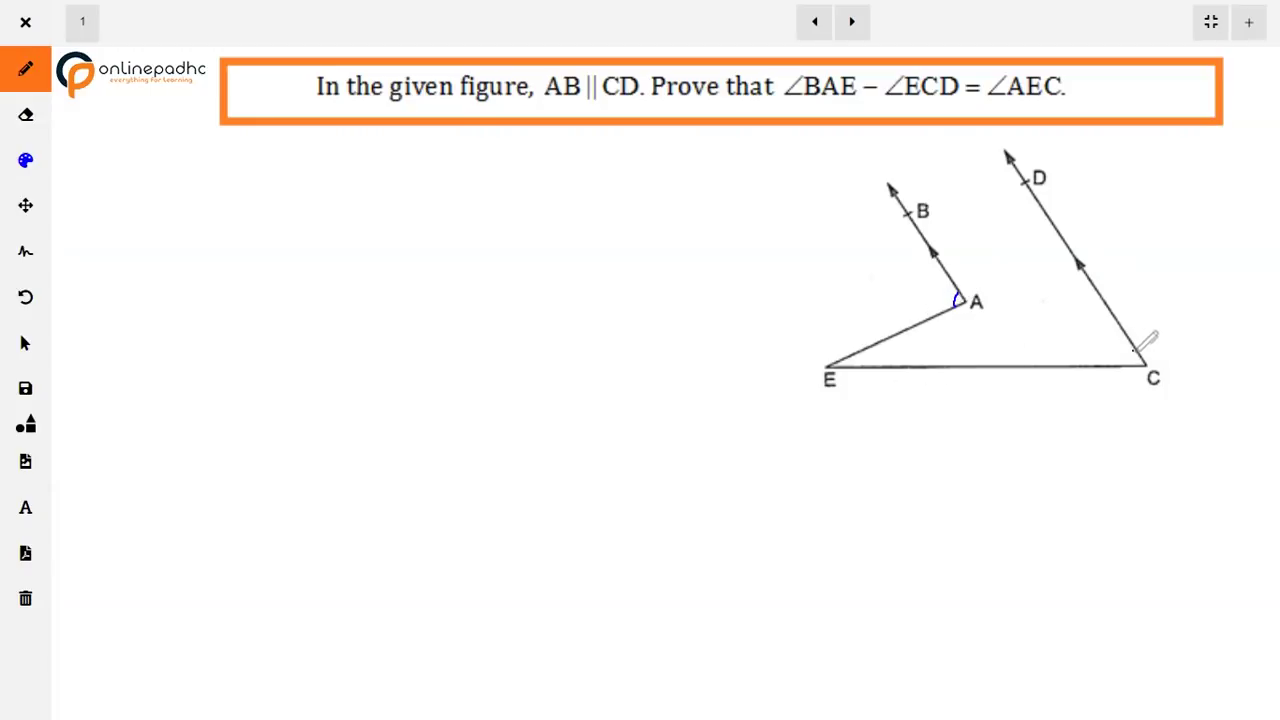
Finish the small blue angle arcs at the figure's vertices, completing the arc at C.
left_click_drag(1132, 352, 1131, 364)
left_click(981, 323)
Draw arrowed ray EF up-left from E, write 'Draw EF || AB || CD.', and mark angle 4.
left_click_drag(826, 363, 732, 203)
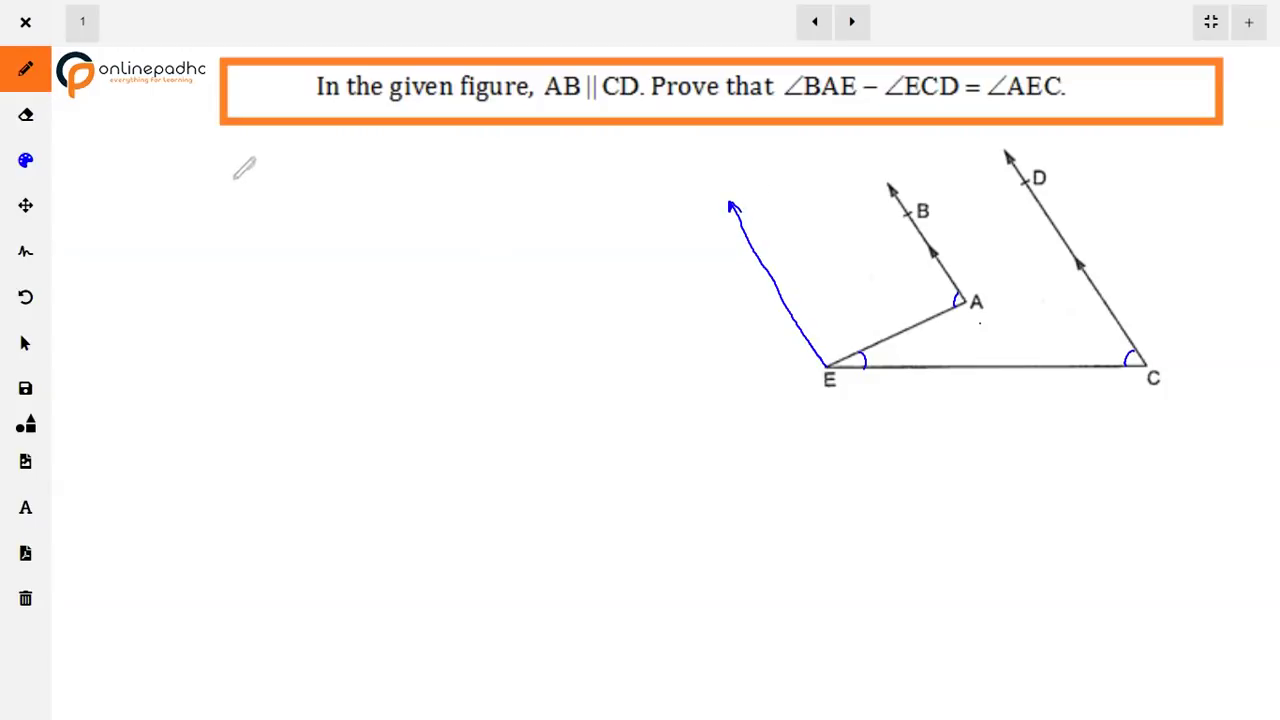
left_click_drag(196, 158, 266, 160)
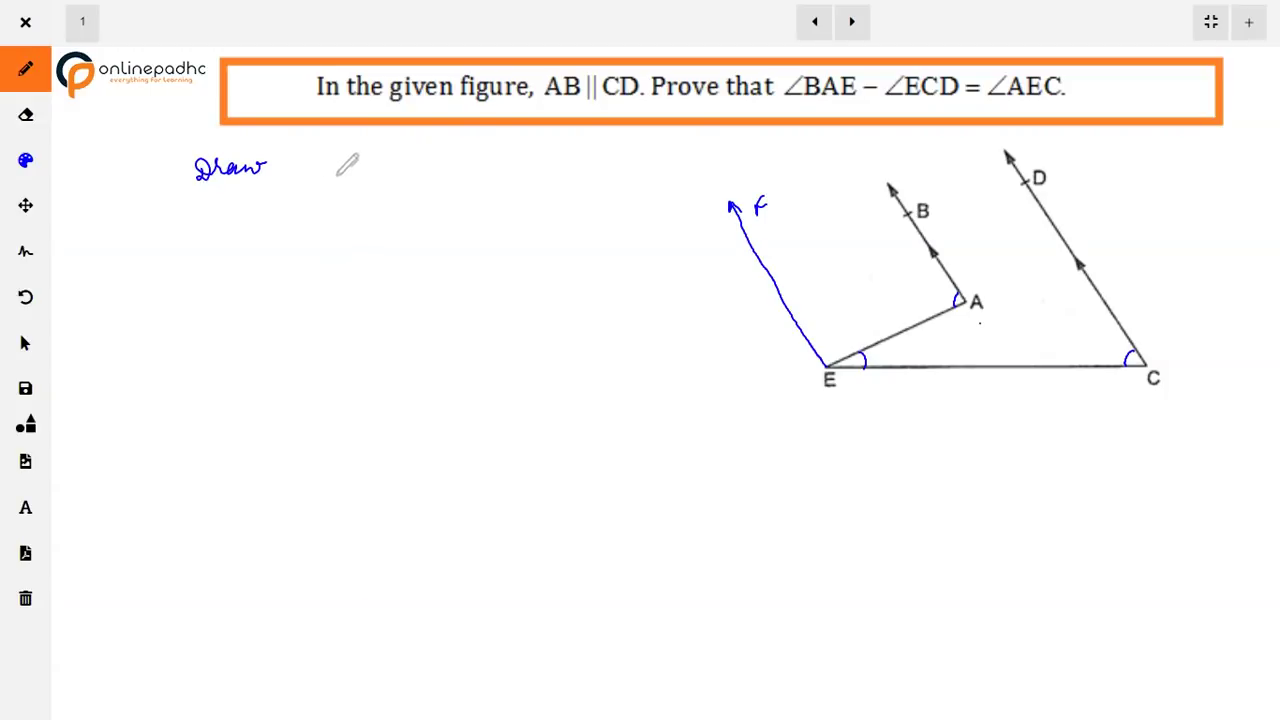
mouse_move(321, 182)
left_mouse_down()
mouse_move(391, 178)
mouse_move(436, 160)
mouse_move(454, 178)
mouse_move(511, 174)
left_mouse_up()
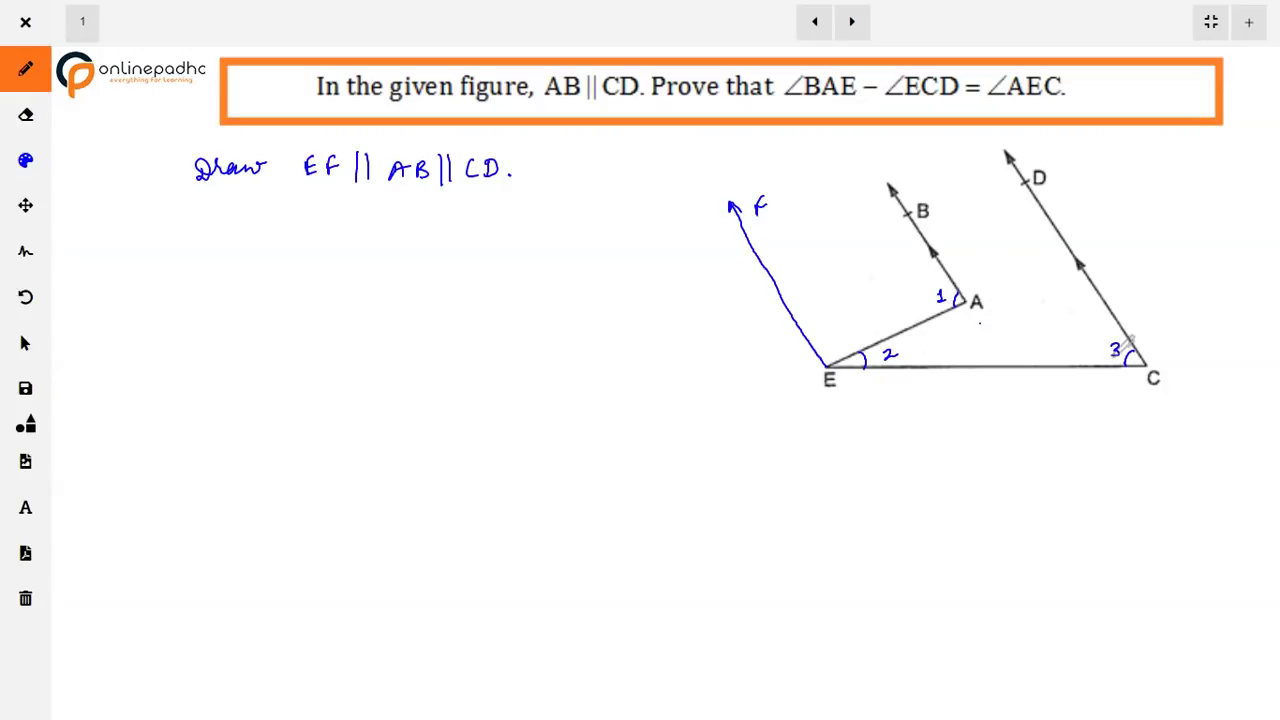
left_click_drag(824, 360, 838, 356)
Write 'Since AB || EF, AE is transversal' with '∴ ∠1 + ∠4' beneath it.
mouse_move(167, 219)
left_mouse_down()
mouse_move(163, 230)
mouse_move(299, 226)
mouse_move(300, 215)
left_mouse_up()
mouse_move(309, 212)
left_mouse_down()
mouse_move(309, 236)
mouse_move(372, 216)
mouse_move(397, 239)
left_mouse_up()
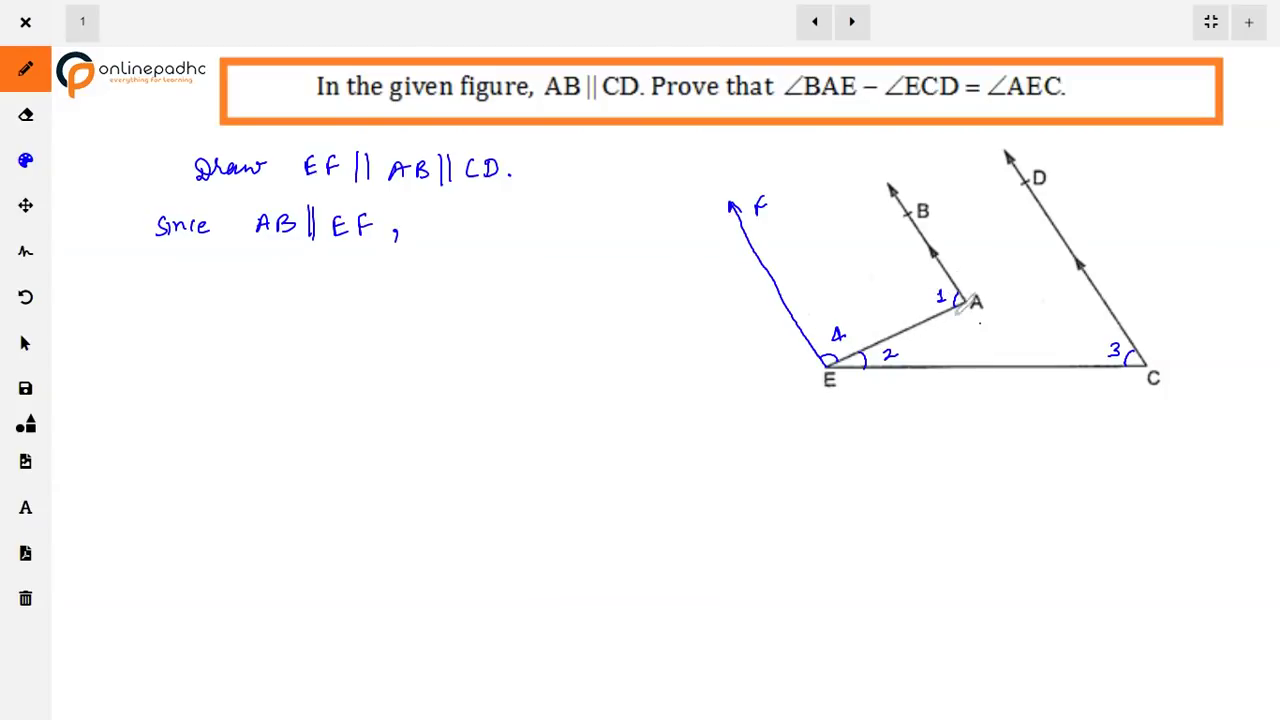
left_click(201, 282)
left_click(206, 276)
mouse_move(269, 271)
left_mouse_down()
mouse_move(275, 291)
mouse_move(317, 280)
left_mouse_up()
mouse_move(308, 270)
left_mouse_down()
mouse_move(308, 290)
mouse_move(374, 278)
left_mouse_up()
left_click_drag(368, 266, 368, 288)
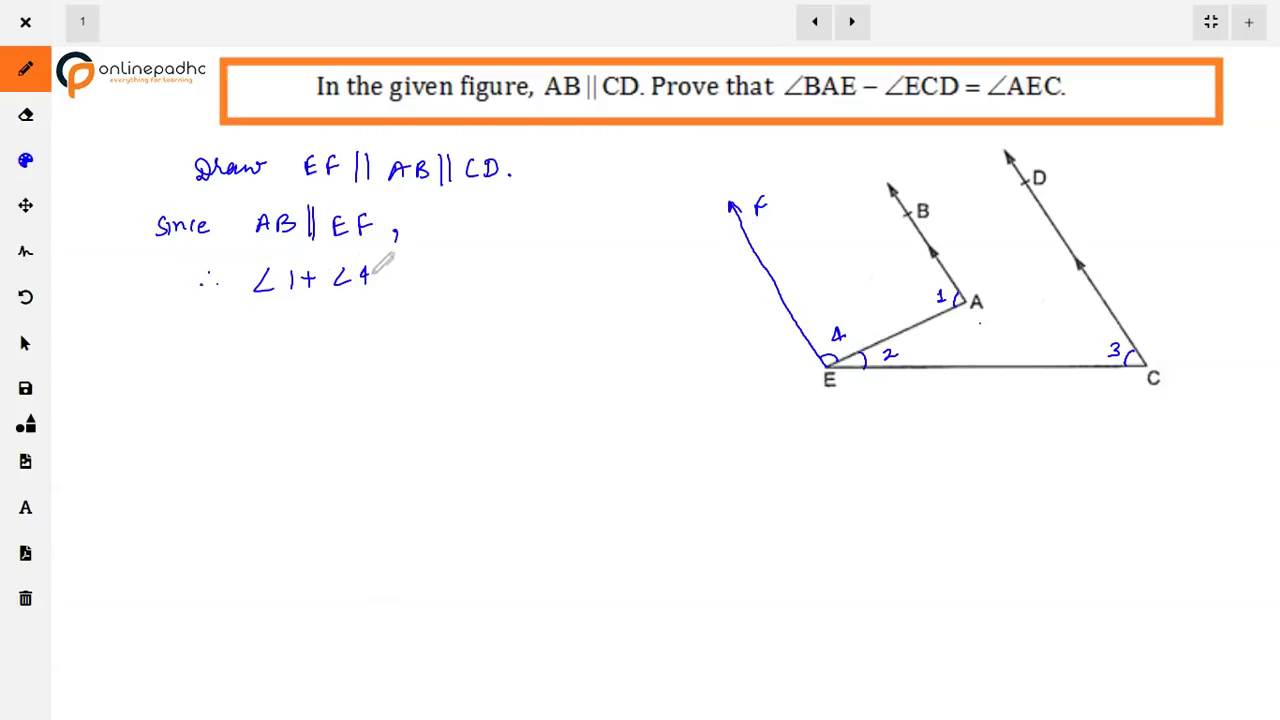
mouse_move(442, 232)
left_mouse_down()
mouse_move(470, 215)
mouse_move(491, 229)
left_mouse_up()
mouse_move(503, 218)
left_mouse_down()
mouse_move(496, 229)
mouse_move(634, 228)
left_mouse_up()
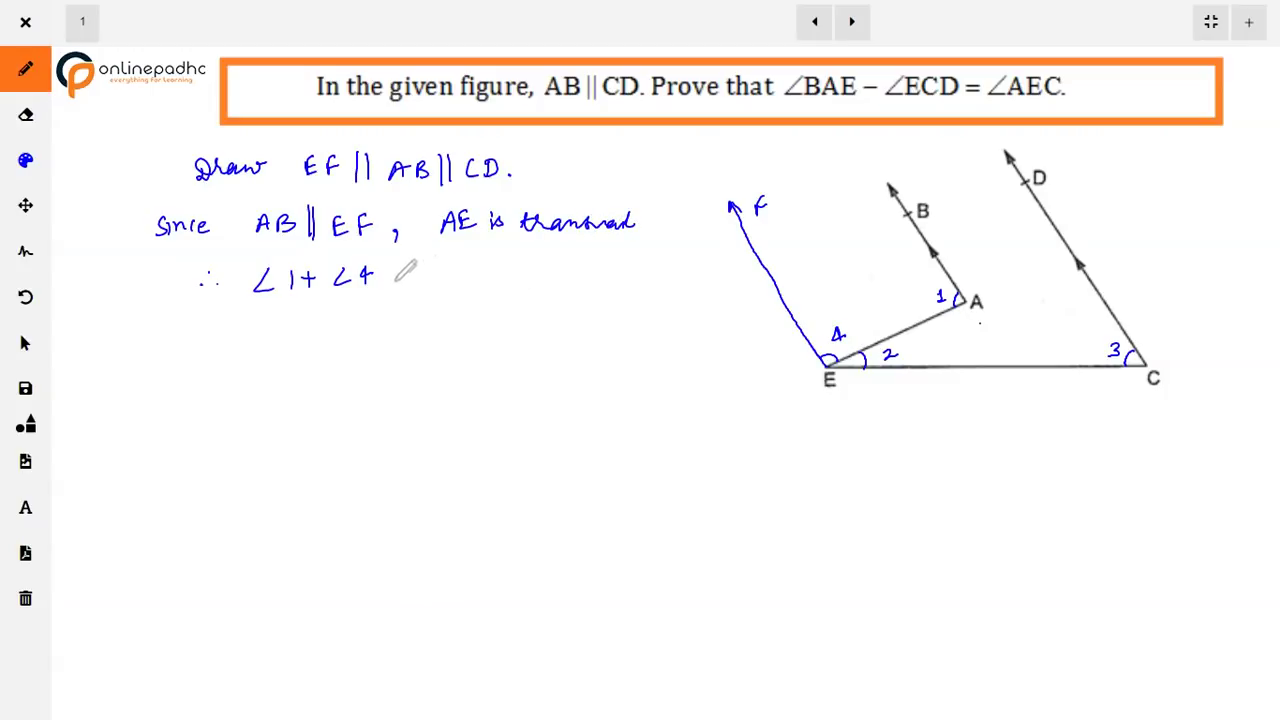
Complete '= 180° (1) (co-int. ∠s)' and begin 'Also, FE || DC,' on the next line.
left_click_drag(396, 274, 411, 274)
left_click_drag(397, 281, 448, 287)
mouse_move(464, 270)
left_mouse_down()
mouse_move(467, 282)
mouse_move(577, 281)
left_mouse_up()
left_click(484, 268)
mouse_move(572, 262)
left_mouse_down()
mouse_move(592, 274)
mouse_move(579, 307)
left_mouse_up()
left_click_drag(598, 297, 626, 301)
mouse_move(630, 301)
left_mouse_down()
mouse_move(694, 277)
mouse_move(720, 302)
left_mouse_up()
left_click_drag(574, 280, 568, 316)
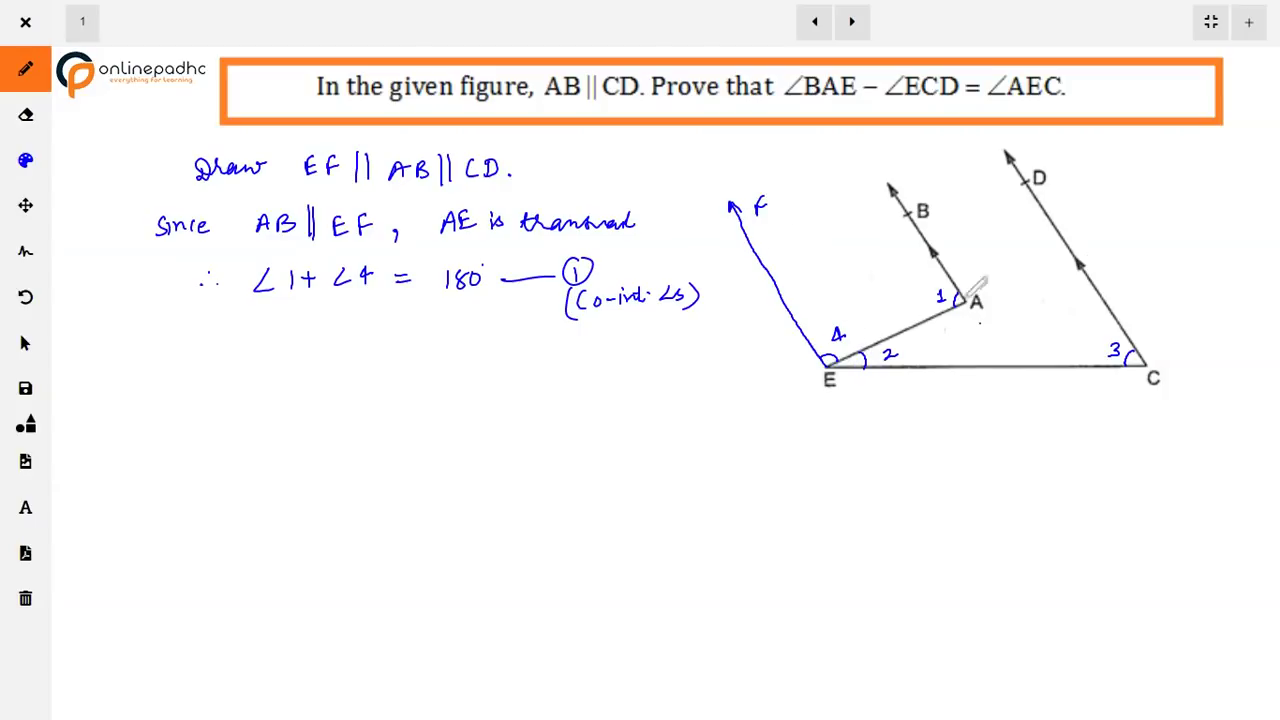
mouse_move(162, 347)
left_mouse_down()
mouse_move(230, 336)
mouse_move(233, 321)
mouse_move(250, 344)
mouse_move(256, 329)
mouse_move(309, 338)
mouse_move(347, 346)
left_mouse_up()
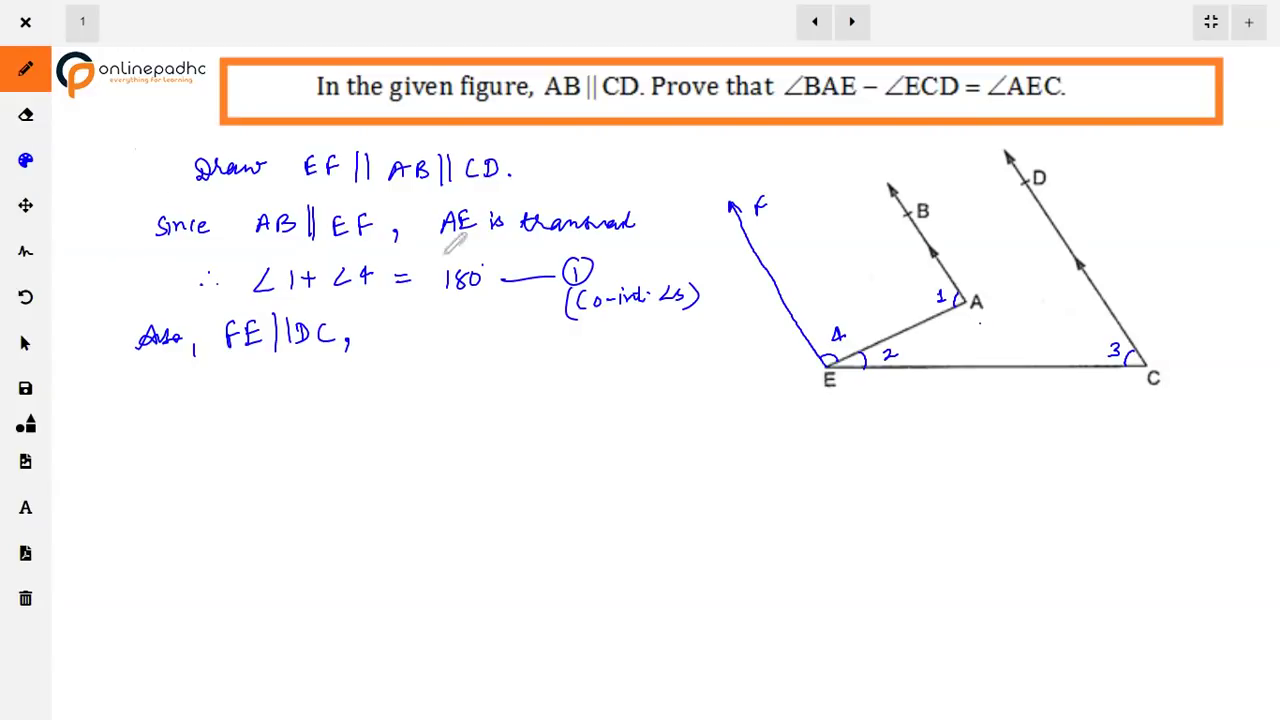
Arc angles FEC and DCE, then write '∠FEC + ∠DCE = 180° (co-int ∠s)'.
mouse_move(798, 322)
left_mouse_down()
mouse_move(890, 321)
mouse_move(928, 362)
left_mouse_up()
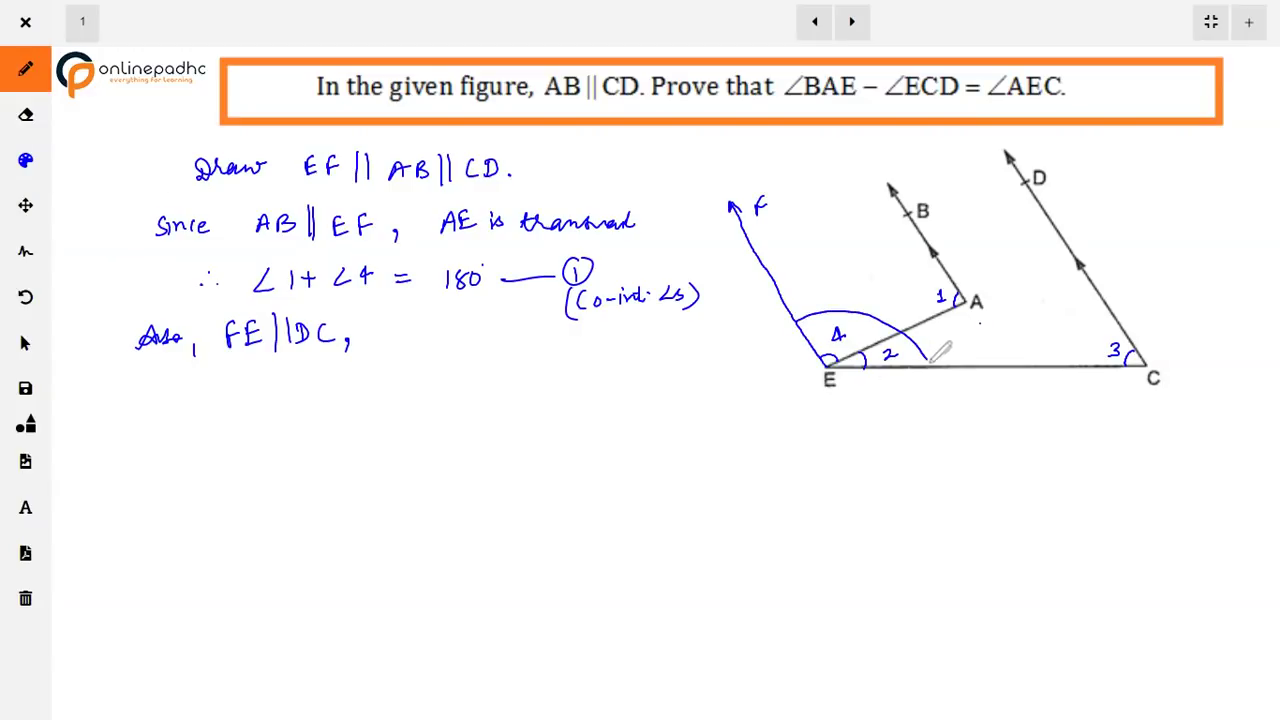
left_click_drag(1103, 303, 1068, 362)
mouse_move(218, 384)
left_mouse_down()
mouse_move(266, 384)
mouse_move(277, 402)
mouse_move(335, 398)
mouse_move(350, 372)
mouse_move(378, 402)
mouse_move(408, 382)
mouse_move(458, 380)
mouse_move(530, 403)
mouse_move(567, 392)
mouse_move(606, 403)
mouse_move(750, 378)
mouse_move(766, 380)
mouse_move(760, 402)
left_mouse_up()
Write '= ∠2 + ∠4 + ∠3 = 180° (ii)' on the next line.
left_click_drag(161, 452, 174, 452)
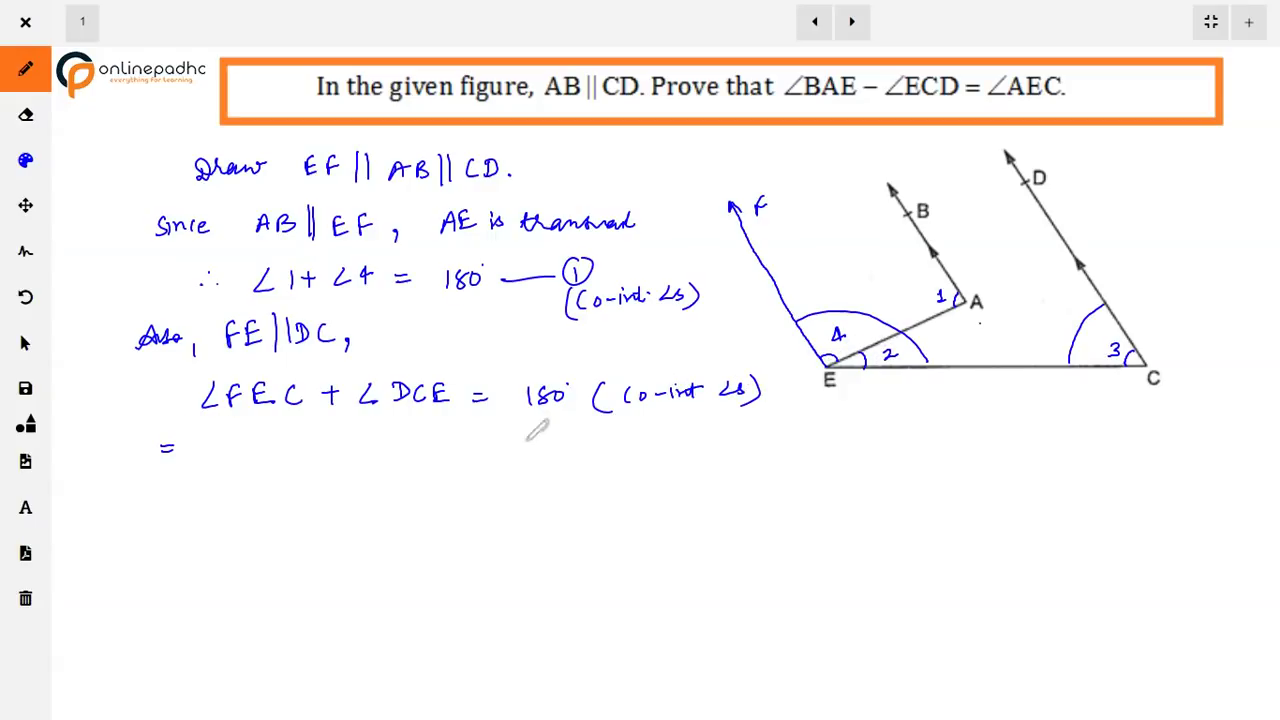
mouse_move(227, 437)
left_mouse_down()
mouse_move(228, 456)
mouse_move(284, 430)
mouse_move(367, 446)
mouse_move(356, 457)
mouse_move(476, 440)
left_mouse_up()
left_click_drag(456, 448, 476, 448)
mouse_move(508, 434)
left_mouse_down()
mouse_move(508, 452)
mouse_move(668, 438)
mouse_move(686, 448)
left_mouse_up()
mouse_move(692, 434)
left_mouse_down()
mouse_move(692, 448)
mouse_move(712, 450)
mouse_move(698, 428)
left_mouse_up()
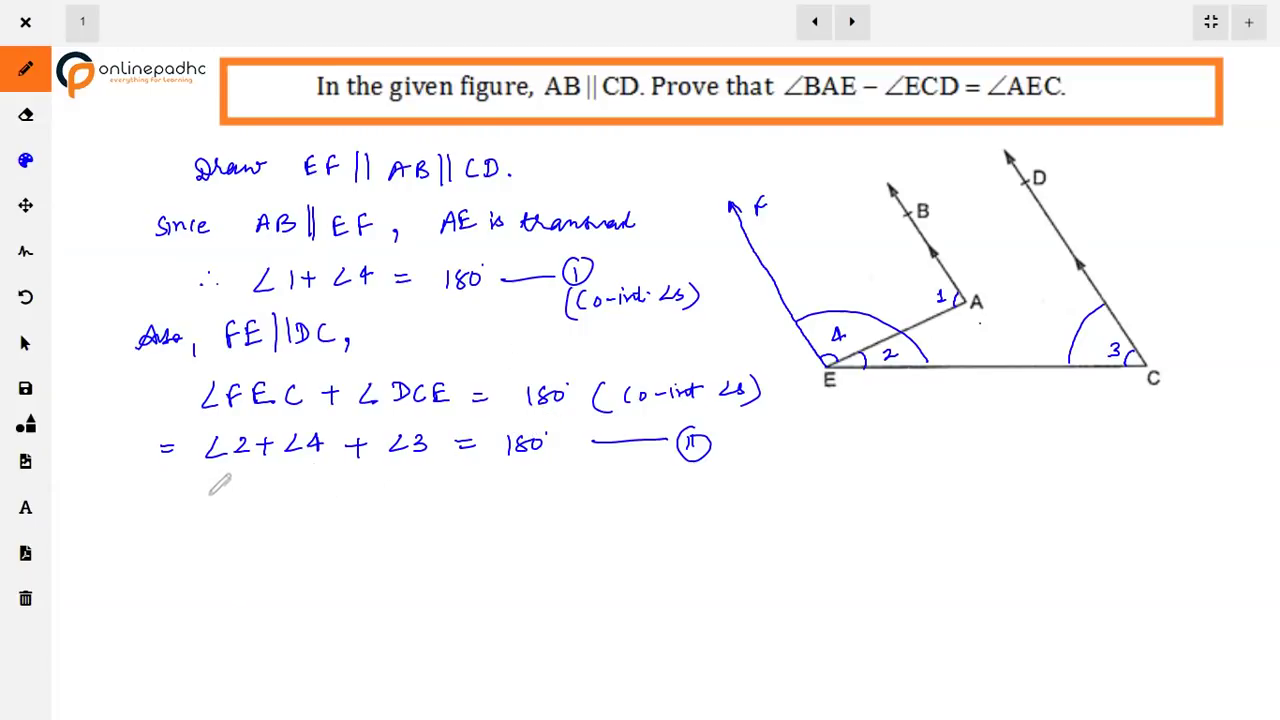
Write 'from (i) and (ii), ∠1 + ∠4 = ∠2 + ∠4 + ∠3' and strike out ∠4.
mouse_move(159, 492)
left_mouse_down()
mouse_move(304, 499)
mouse_move(314, 484)
mouse_move(368, 500)
left_mouse_up()
left_click_drag(240, 528, 548, 526)
mouse_move(586, 514)
left_mouse_down()
mouse_move(586, 538)
mouse_move(606, 531)
left_mouse_up()
left_click_drag(608, 515, 620, 537)
left_click_drag(538, 505, 472, 567)
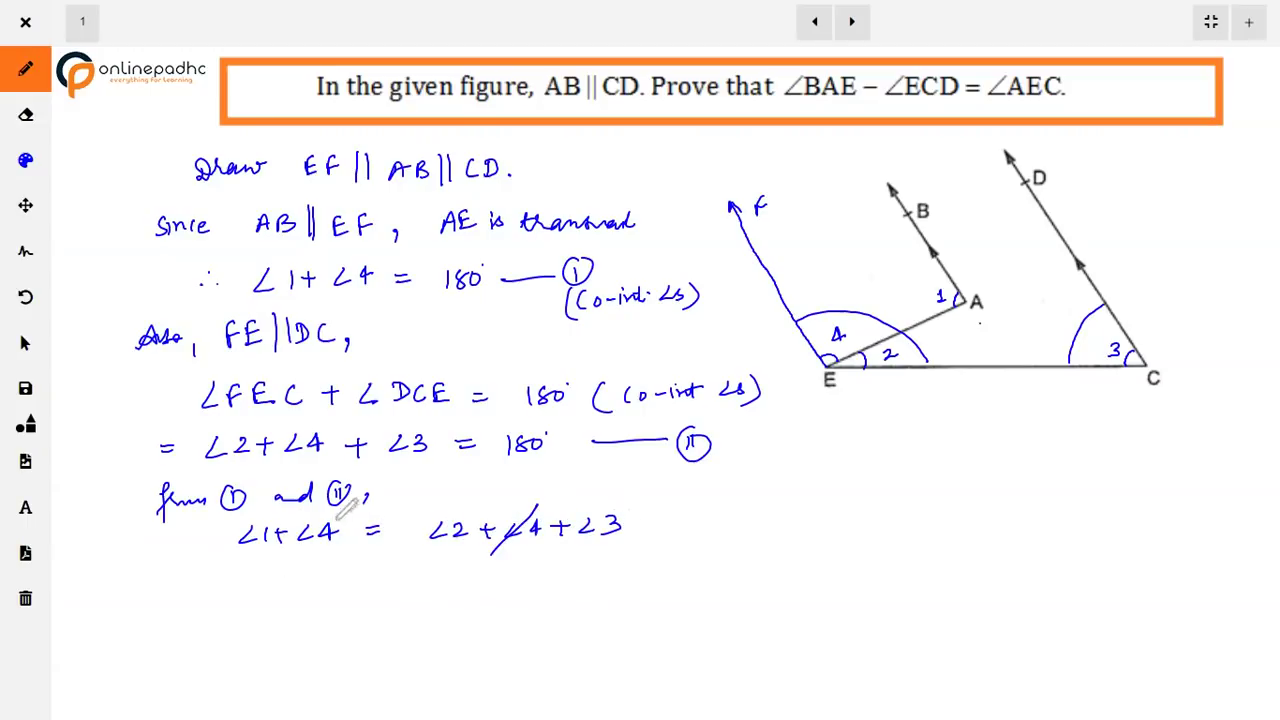
Write '⇒ ∠1 = ∠2 + ∠3' and begin the final ⇒ line.
left_click_drag(222, 586, 294, 596)
left_click_drag(322, 582, 444, 586)
mouse_move(448, 580)
left_mouse_down()
mouse_move(468, 580)
mouse_move(458, 590)
left_mouse_up()
mouse_move(500, 566)
left_mouse_down()
mouse_move(508, 590)
mouse_move(532, 586)
left_mouse_up()
mouse_move(200, 630)
left_mouse_down()
mouse_move(262, 646)
mouse_move(294, 628)
mouse_move(332, 628)
mouse_move(338, 644)
mouse_move(377, 630)
left_mouse_up()
Complete '∠BAE = ∠AEC + ∠ECD' and draw an arrow moving ∠ECD across the equals sign.
mouse_move(357, 638)
left_mouse_down()
mouse_move(423, 631)
mouse_move(390, 619)
mouse_move(431, 633)
mouse_move(442, 618)
mouse_move(575, 622)
left_mouse_up()
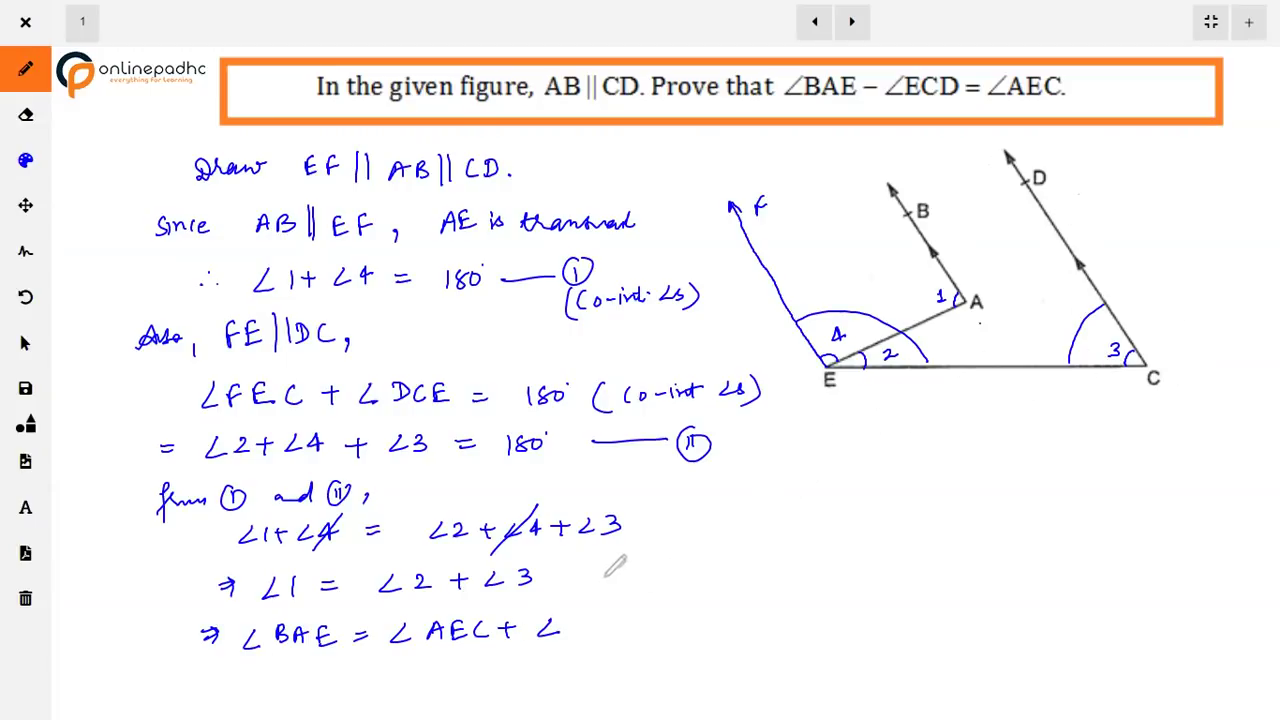
left_click_drag(612, 620, 601, 636)
left_click_drag(627, 619, 628, 636)
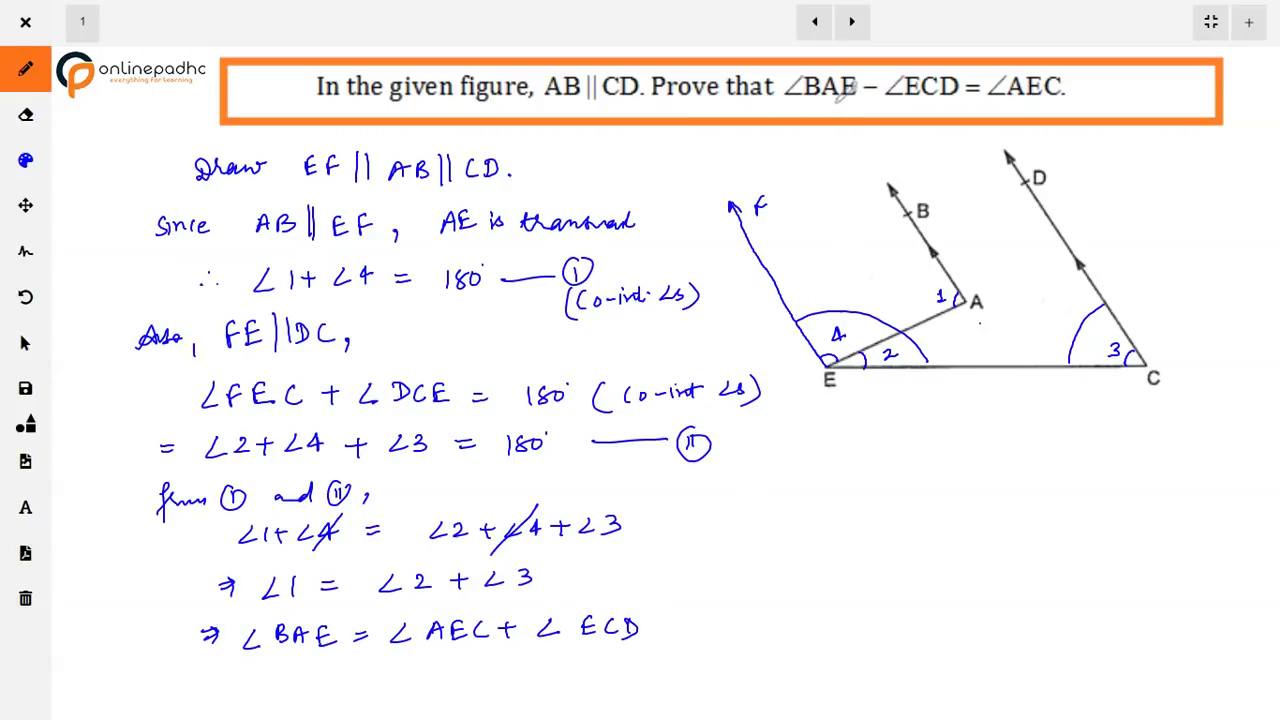
mouse_move(592, 646)
left_mouse_down()
mouse_move(555, 662)
mouse_move(350, 660)
mouse_move(365, 662)
left_mouse_up()
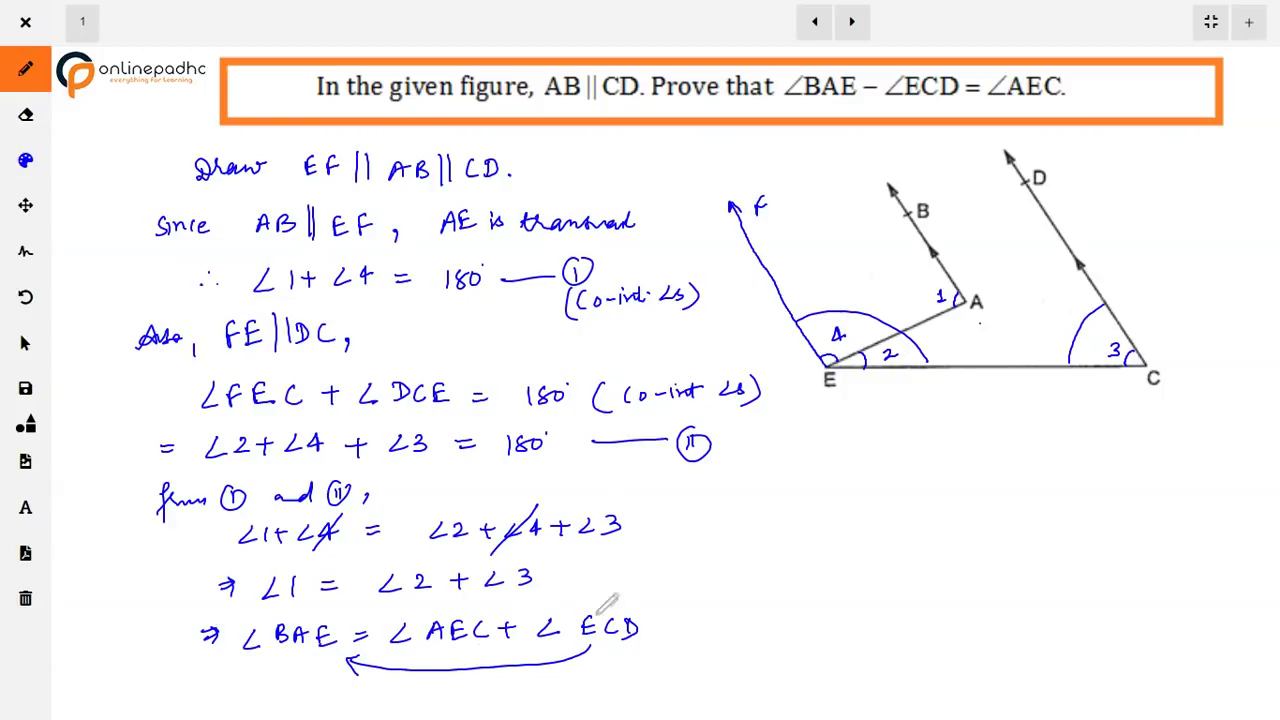
Beside a vertical divider, write '∠BAE − ∠ECD = ∠AEC.', double-underline it, and add 'H.'.
left_click_drag(687, 494, 702, 695)
mouse_move(810, 494)
left_mouse_down()
mouse_move(880, 489)
mouse_move(888, 507)
mouse_move(1062, 492)
mouse_move(1204, 506)
left_mouse_up()
left_click(1212, 504)
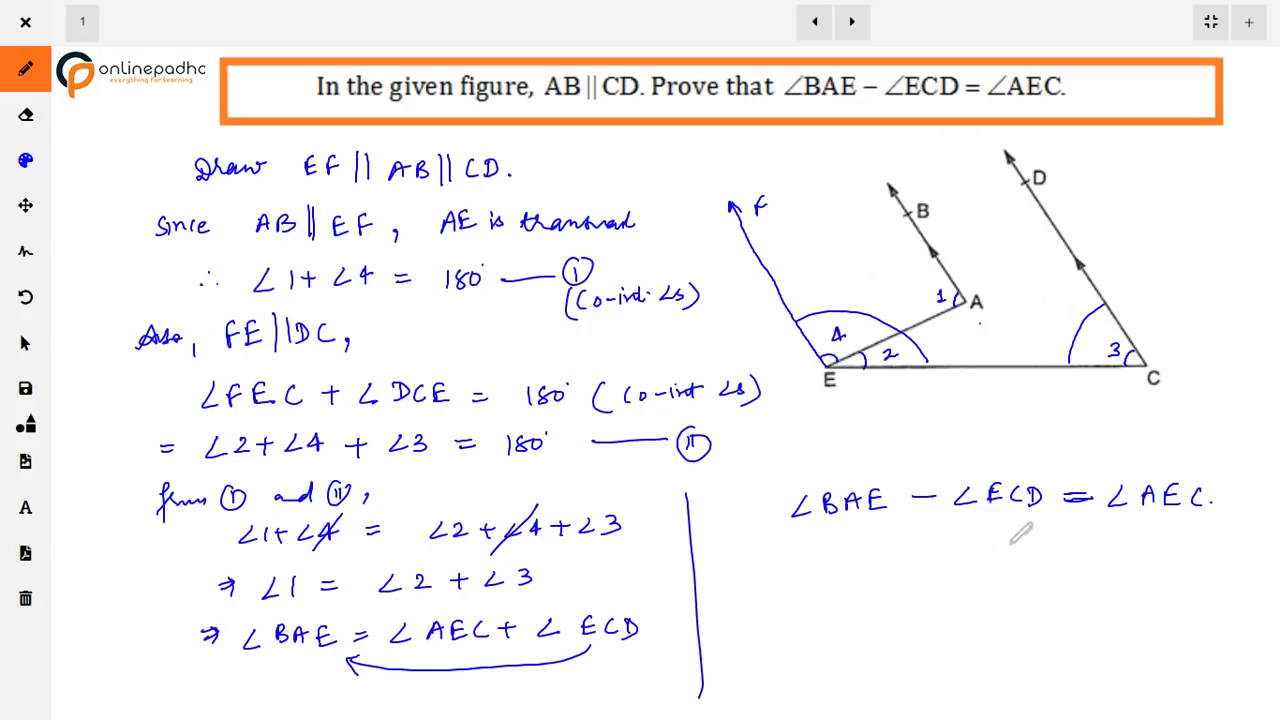
mouse_move(903, 534)
left_mouse_down()
mouse_move(1077, 524)
mouse_move(1065, 538)
mouse_move(1114, 576)
mouse_move(1129, 566)
left_mouse_up()
left_click(1141, 569)
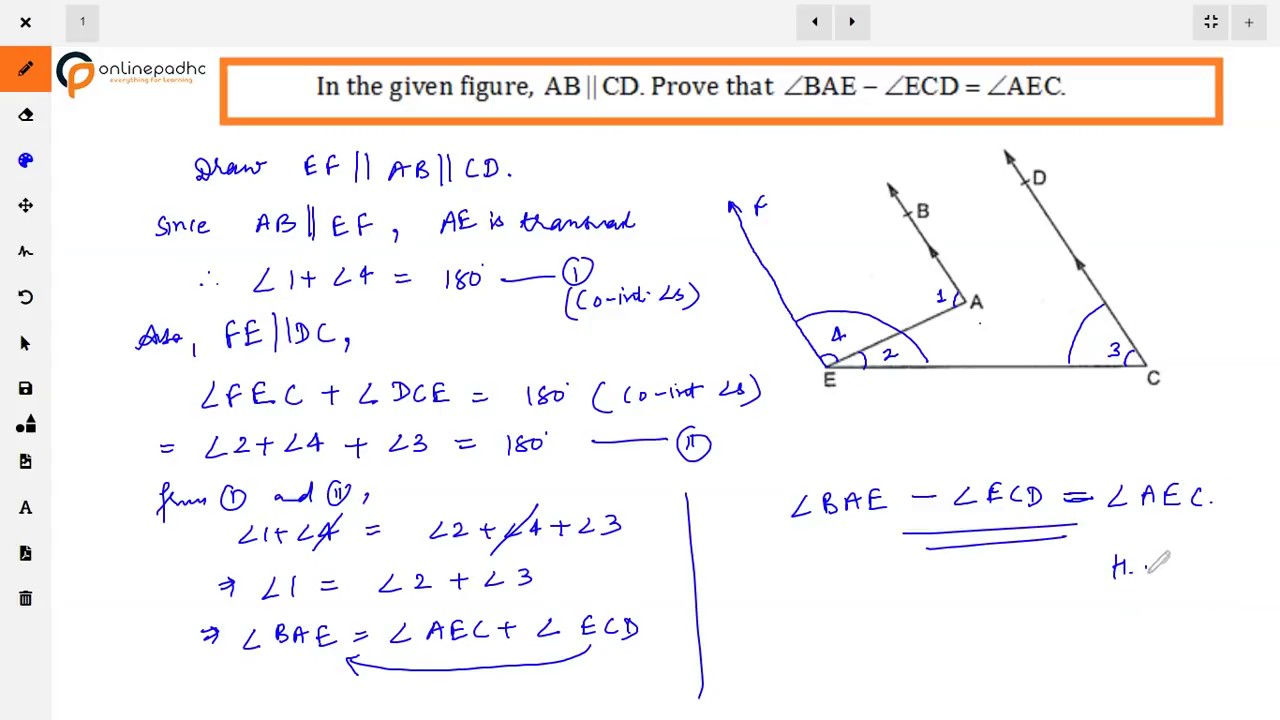